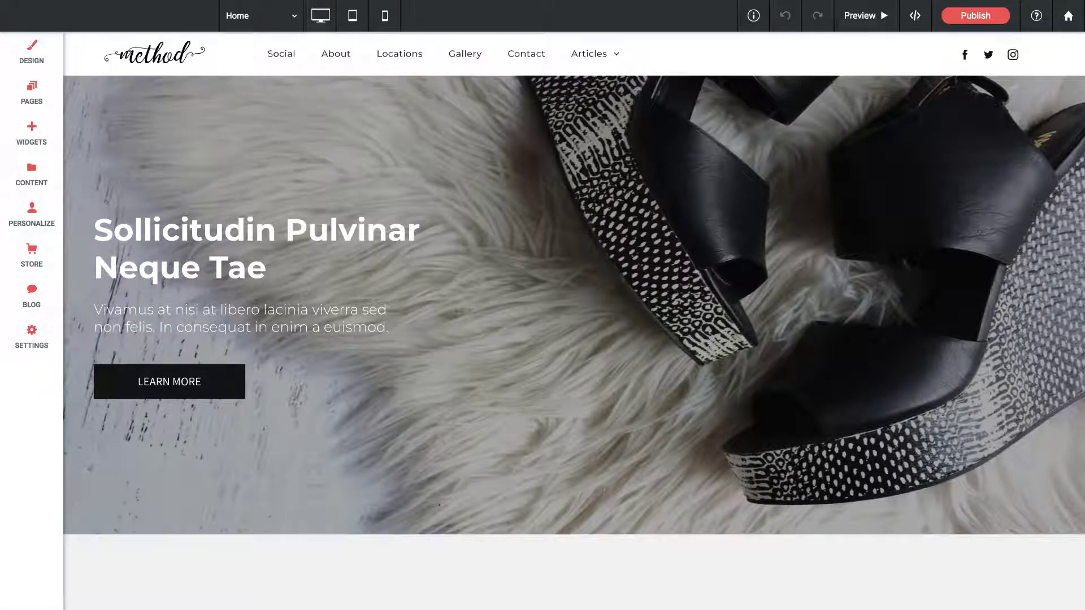
Open the site's Multi-Language settings from the Pages panel, showing English as the default language
{"action": "left_click", "coordinate": [33, 95]}
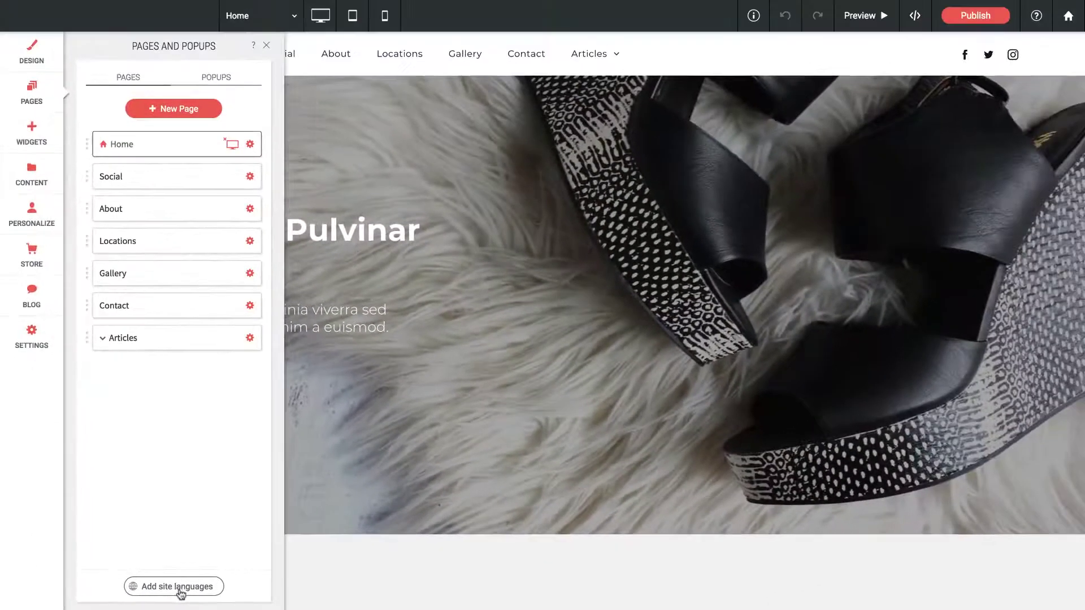
{"action": "left_click", "coordinate": [258, 535]}
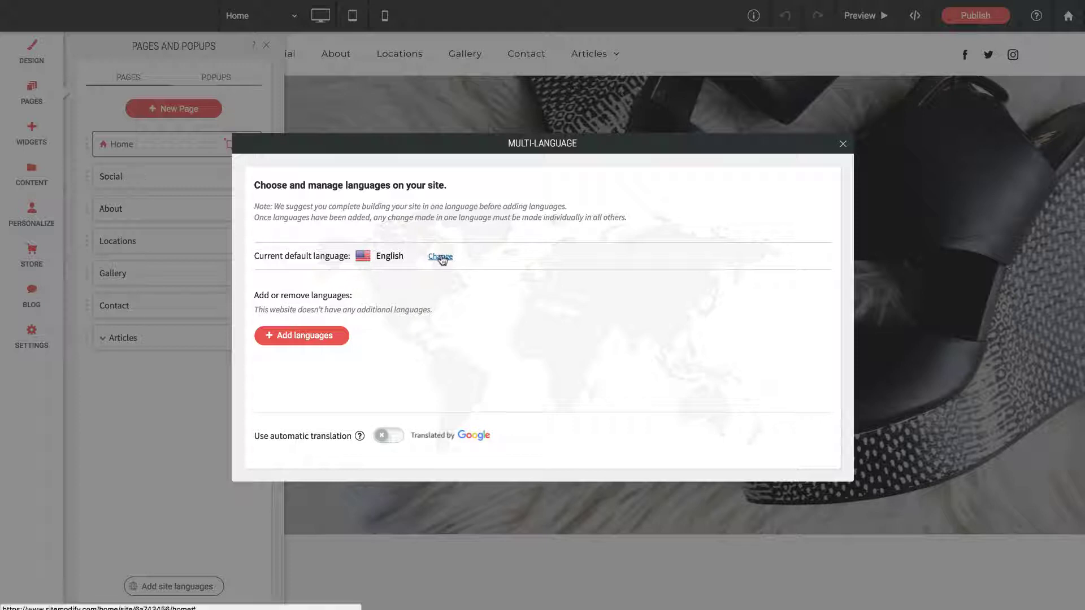
Add French (Canada) to the site's language list
{"action": "left_click", "coordinate": [309, 337]}
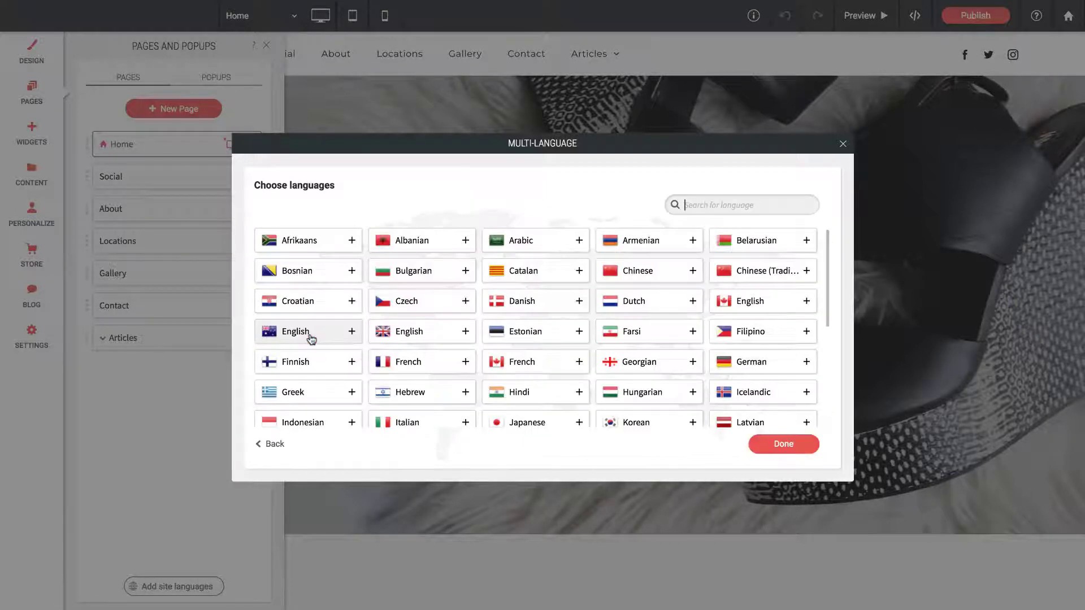
{"action": "left_click", "coordinate": [542, 366]}
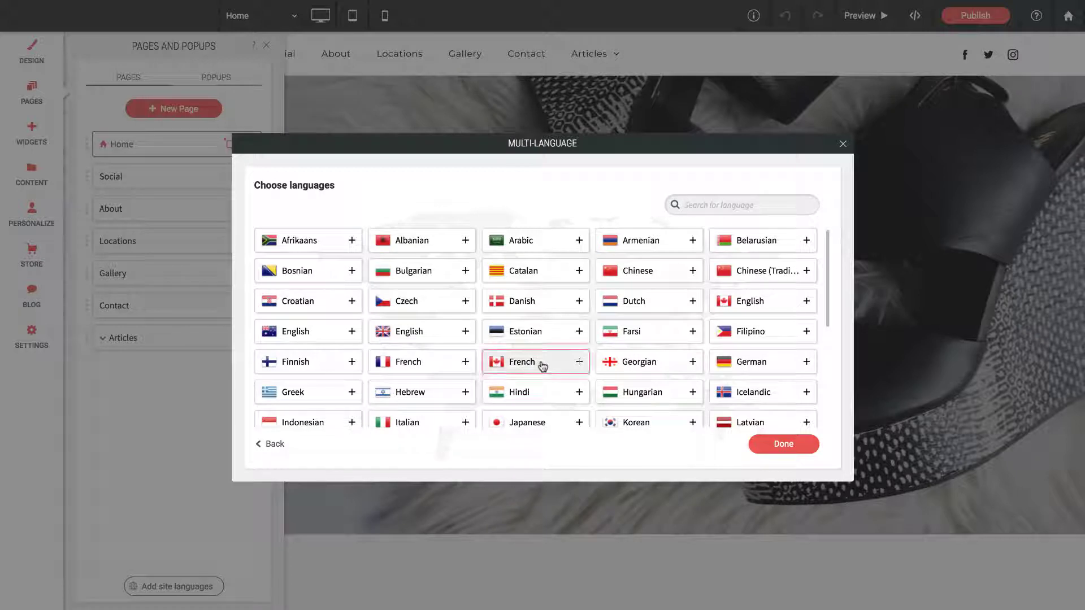
{"action": "left_click", "coordinate": [784, 444]}
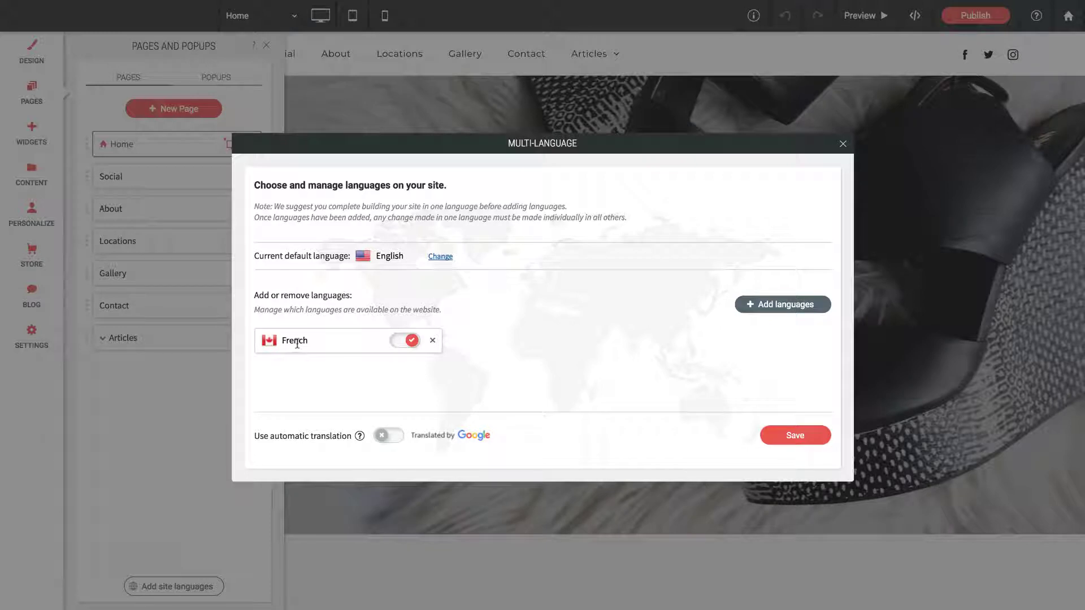
{"action": "mouse_move", "coordinate": [364, 436]}
Save French (Canada) and make the header selector a flag-and-name dropdown, shifted left along the header row
{"action": "left_click", "coordinate": [800, 439]}
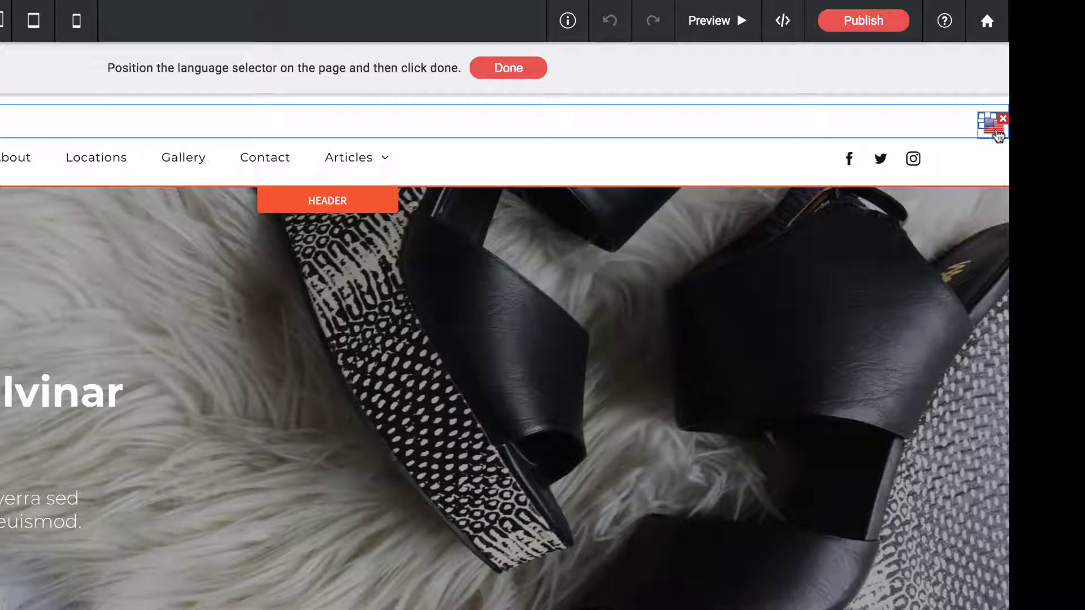
{"action": "left_click", "coordinate": [996, 133]}
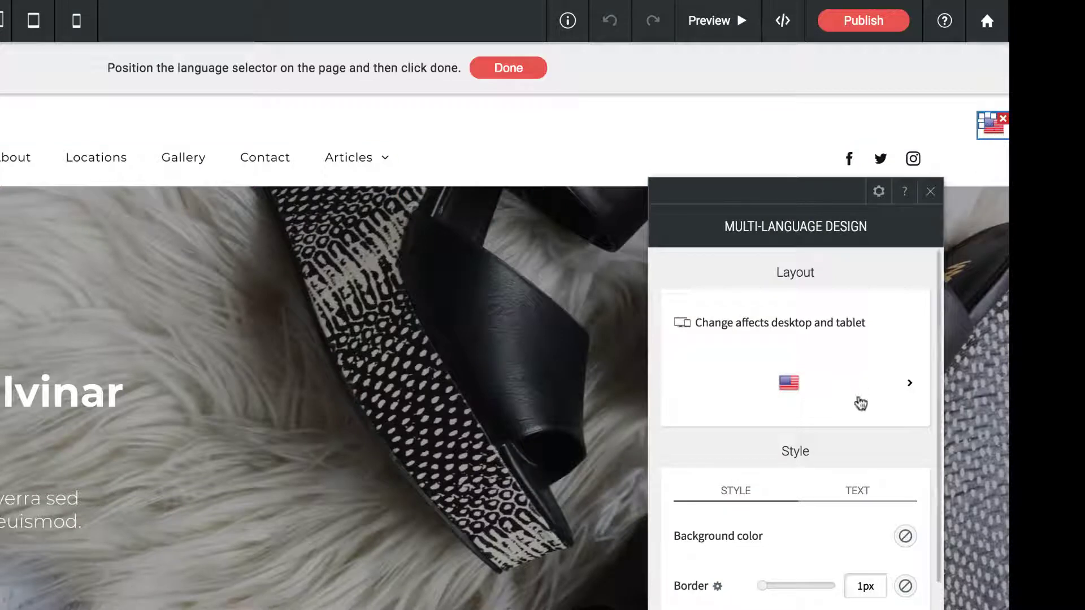
{"action": "left_click", "coordinate": [881, 388]}
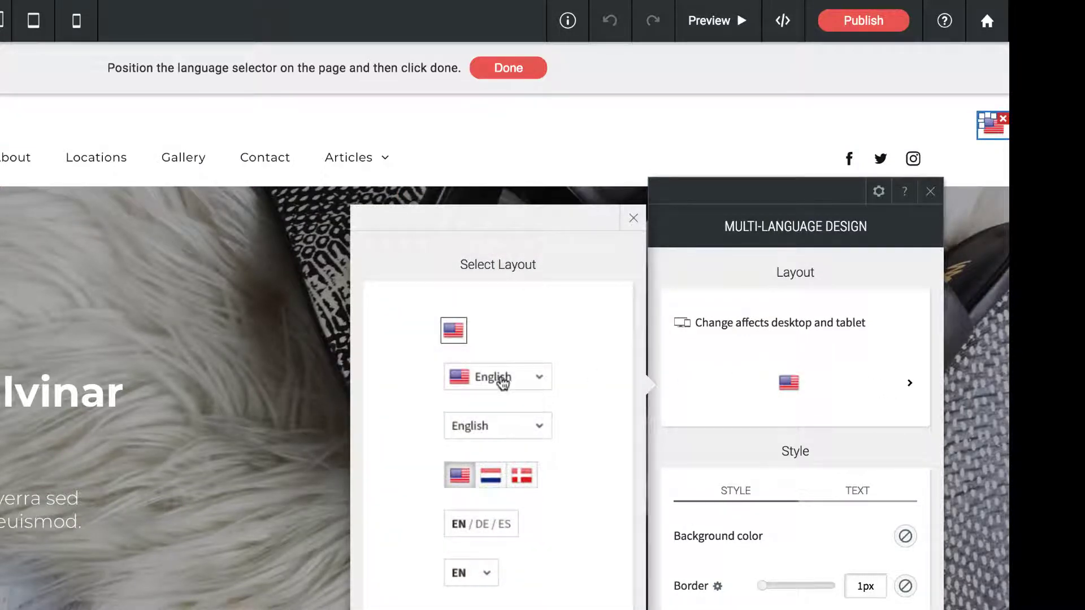
{"action": "left_click", "coordinate": [502, 383]}
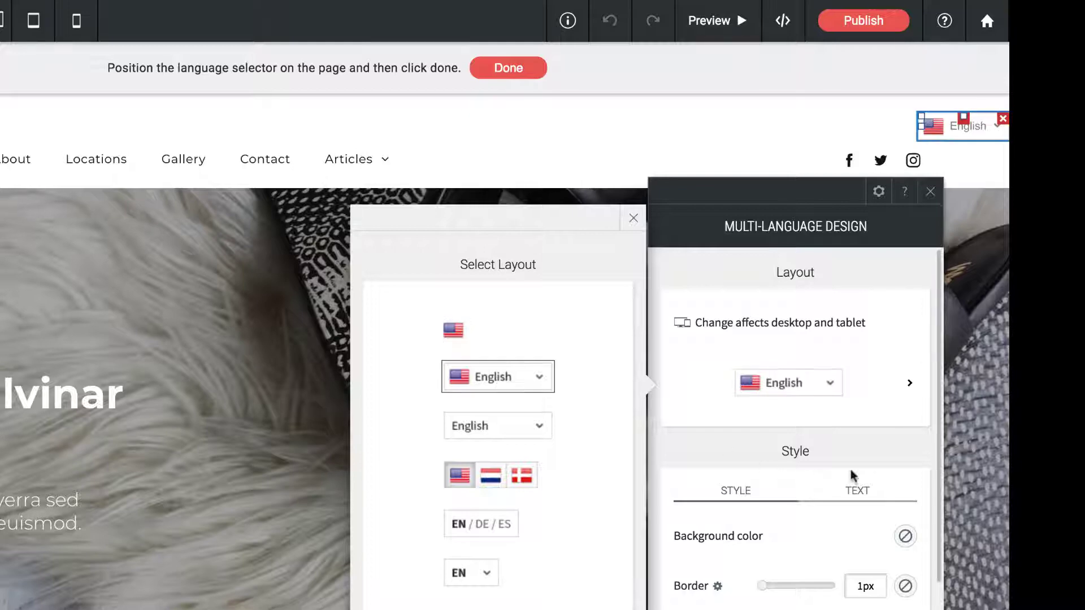
{"action": "left_click", "coordinate": [870, 473]}
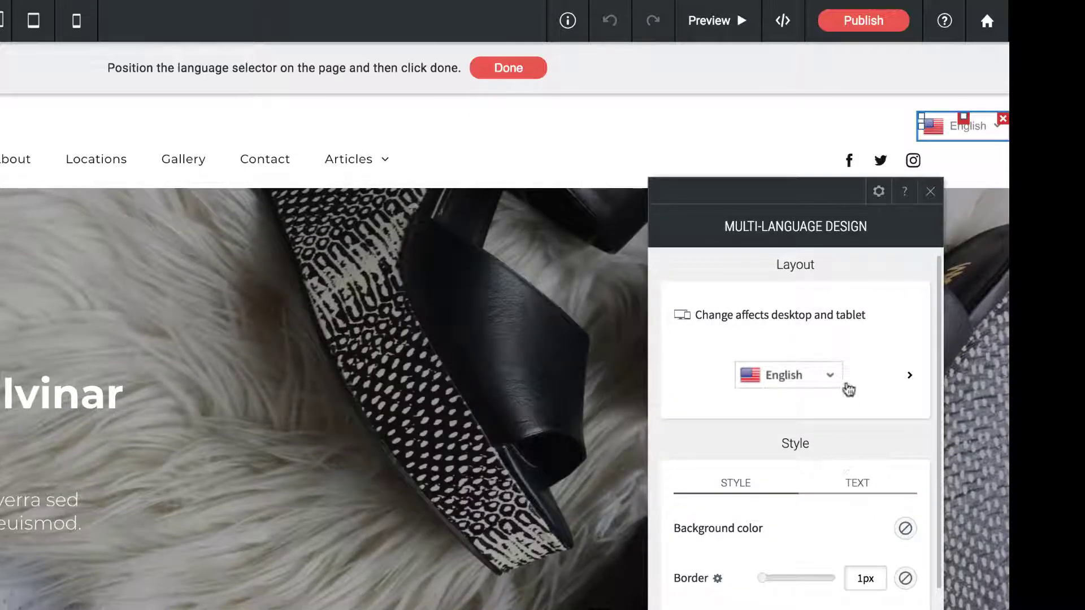
{"action": "left_click", "coordinate": [930, 192]}
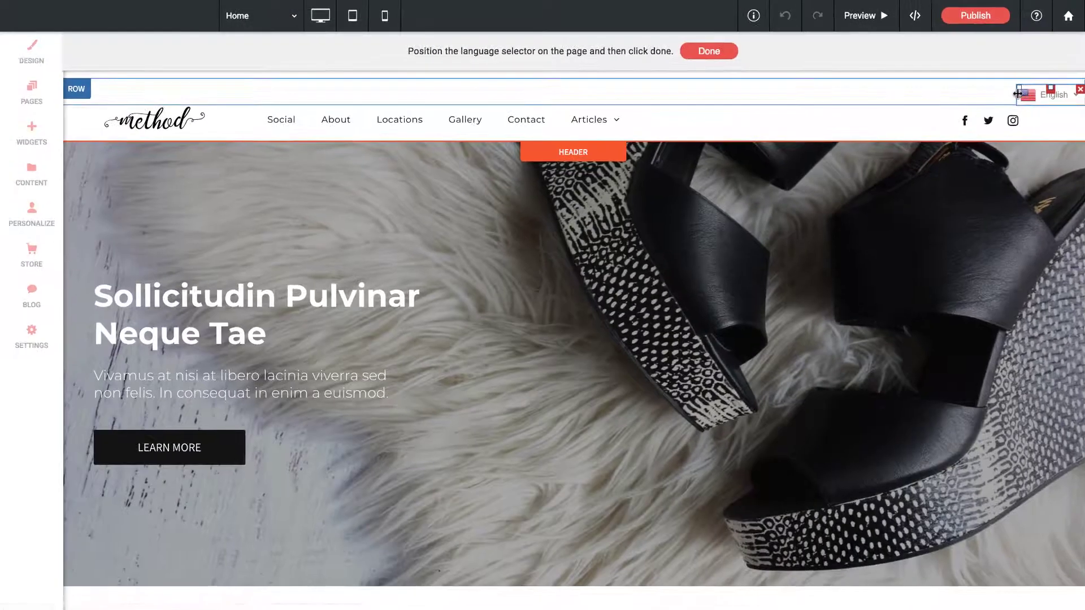
{"action": "left_click_drag", "start_coordinate": [1017, 94], "coordinate": [958, 95]}
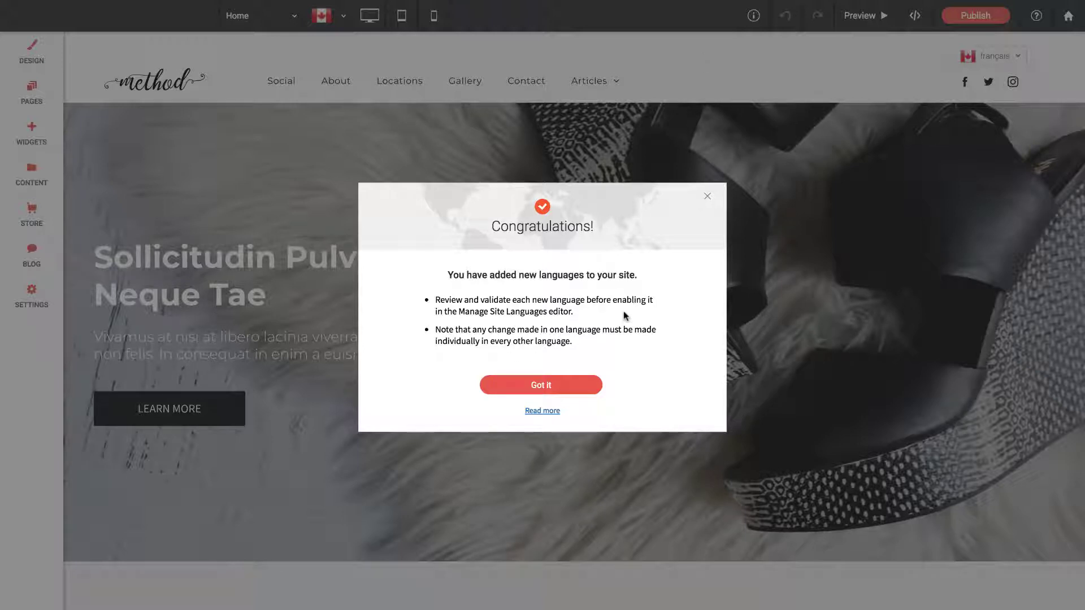
Dismiss the Congratulations message and delete the language selector widget from the header
{"action": "left_click", "coordinate": [540, 386]}
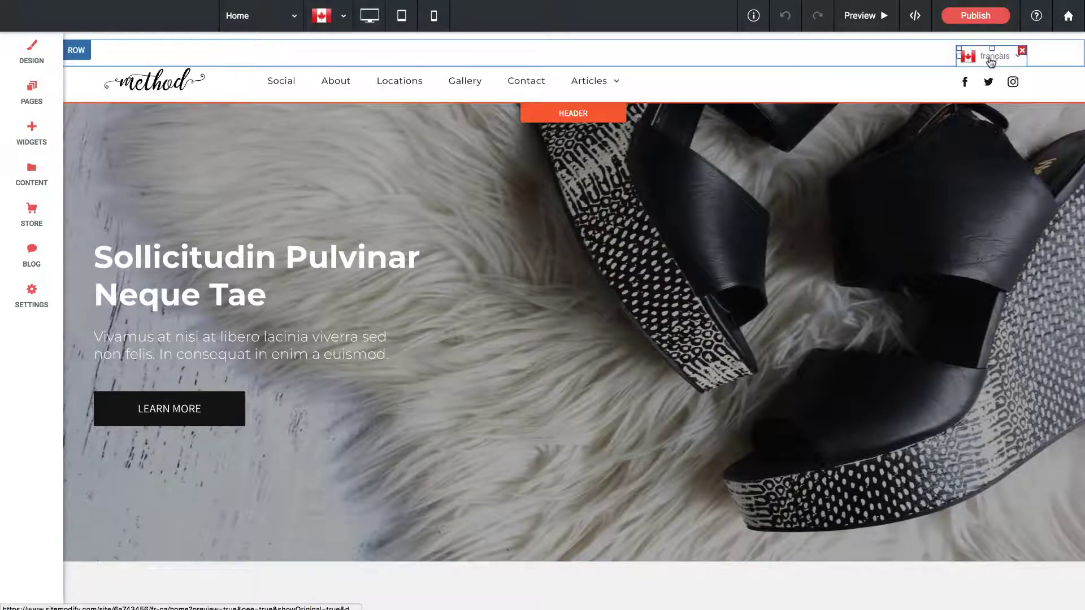
{"action": "left_click", "coordinate": [1022, 51]}
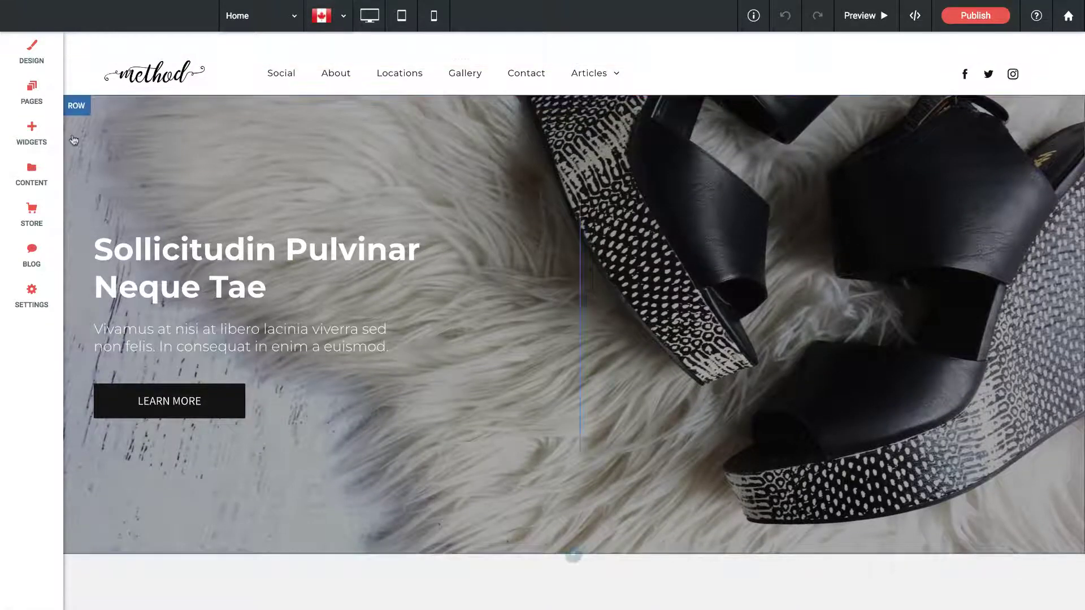
Place a Multi Language widget at the top right of the page header
{"action": "left_click", "coordinate": [32, 139]}
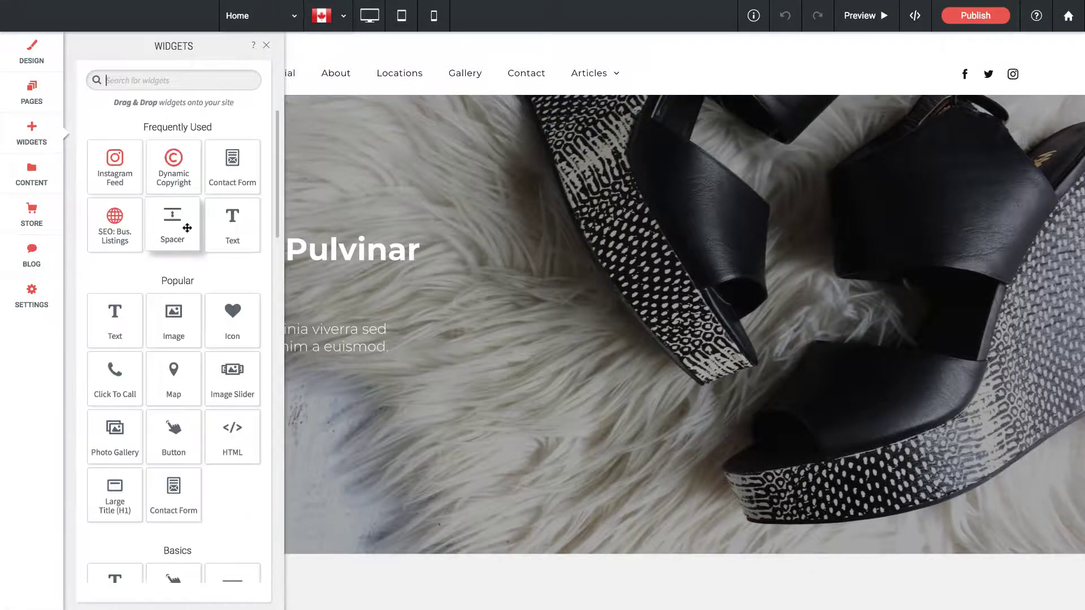
{"action": "scroll", "coordinate": [182, 226], "scroll_direction": "down", "scroll_amount": 10}
{"action": "scroll", "coordinate": [187, 228], "scroll_direction": "down", "scroll_amount": 3}
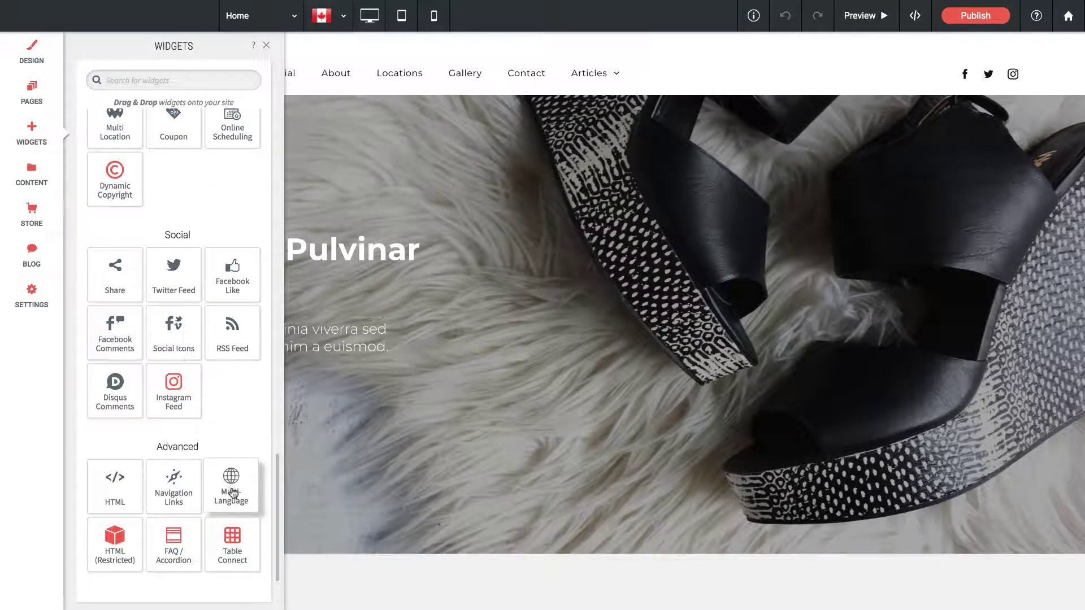
{"action": "left_click_drag", "start_coordinate": [237, 489], "coordinate": [984, 58]}
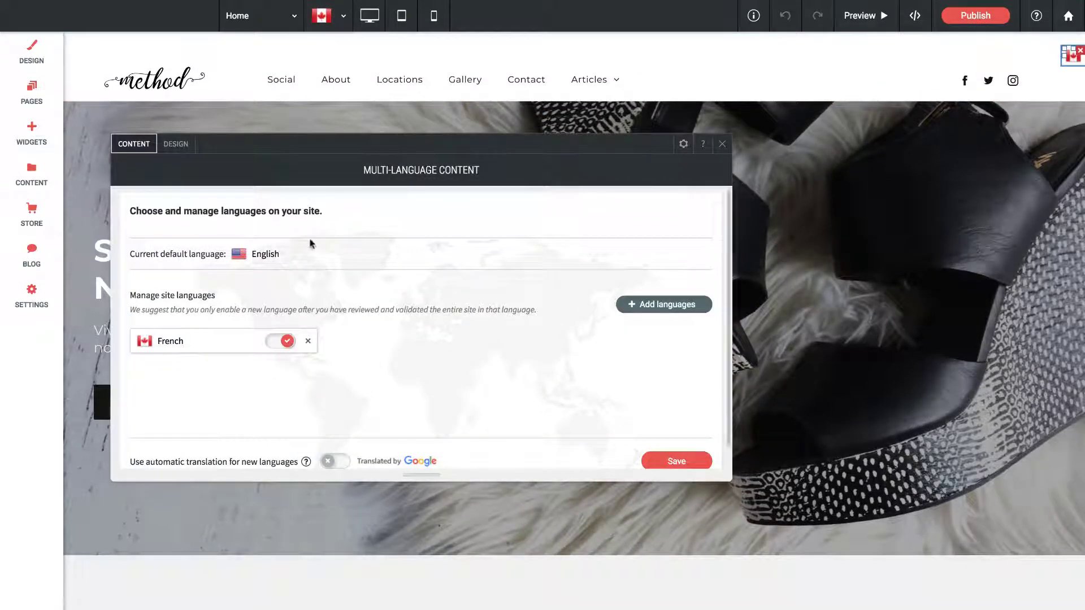
Give the selector the flag-and-name dropdown layout and move it slightly left in the header
{"action": "left_click", "coordinate": [175, 145]}
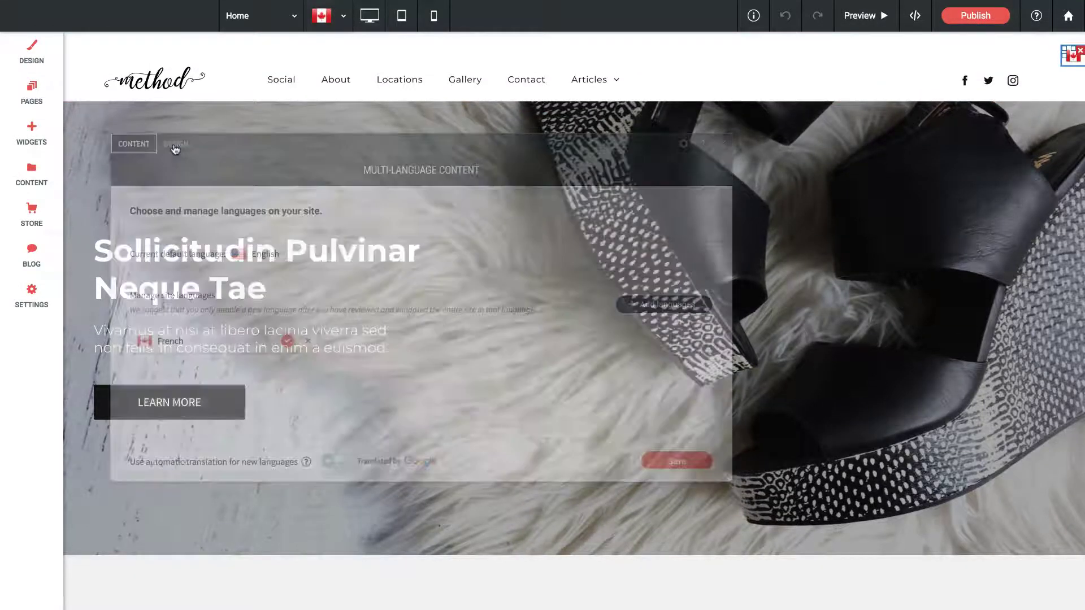
{"action": "left_click", "coordinate": [919, 288]}
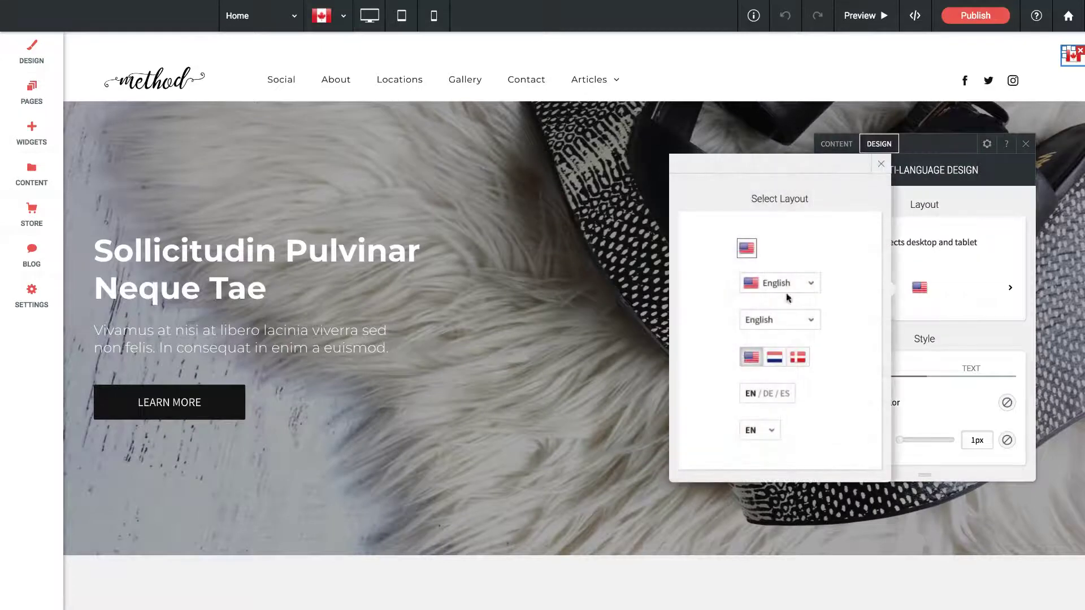
{"action": "left_click", "coordinate": [769, 288]}
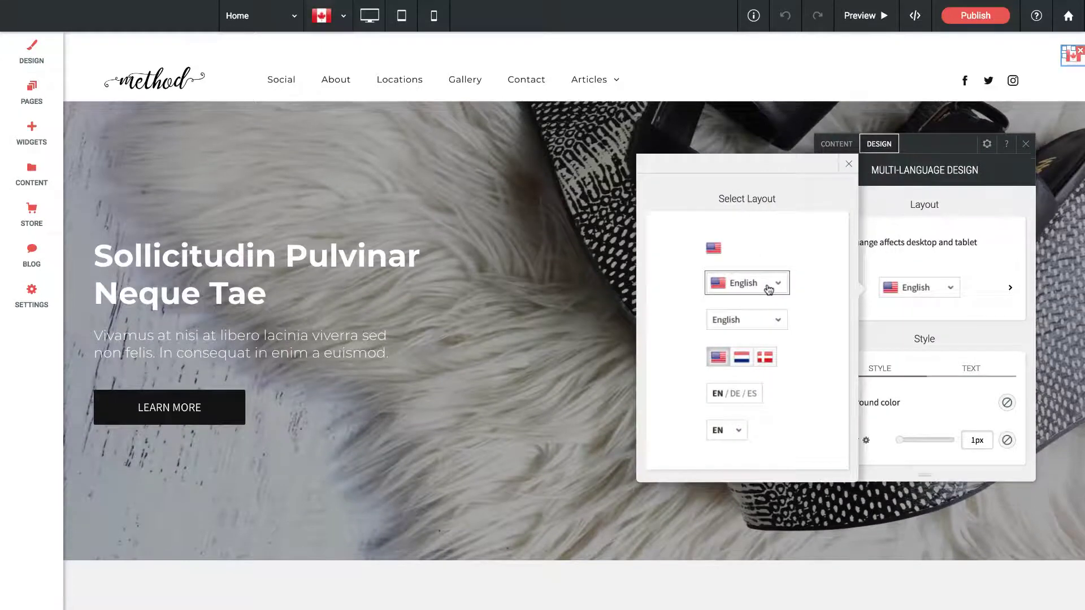
{"action": "left_click", "coordinate": [1026, 144]}
{"action": "left_click_drag", "start_coordinate": [1015, 55], "coordinate": [959, 55]}
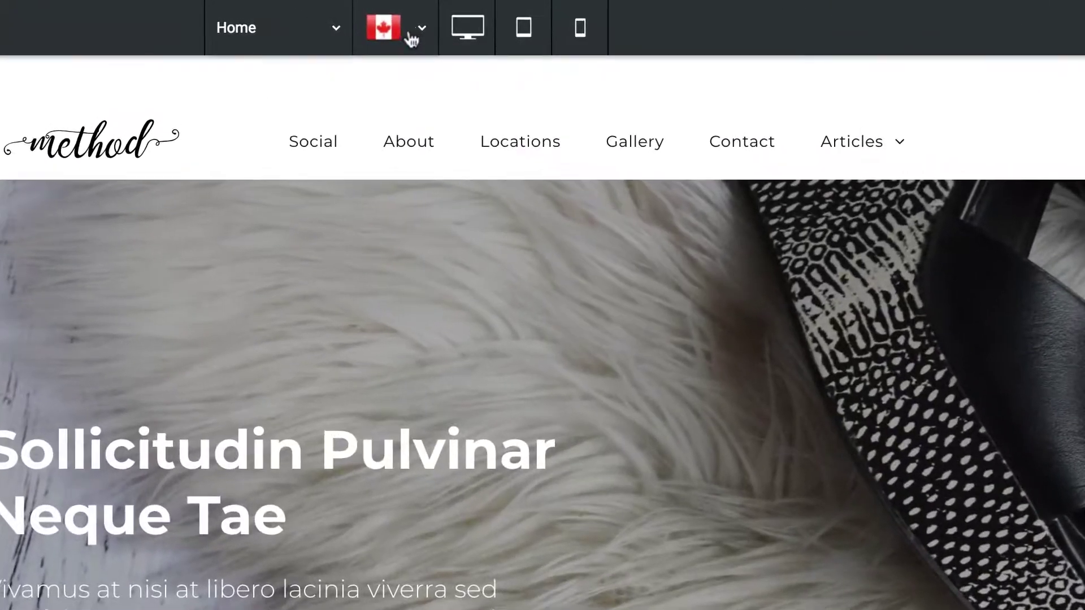
Switch the editor to the English Home page using the US flag in the language dropdown
{"action": "left_click", "coordinate": [411, 39]}
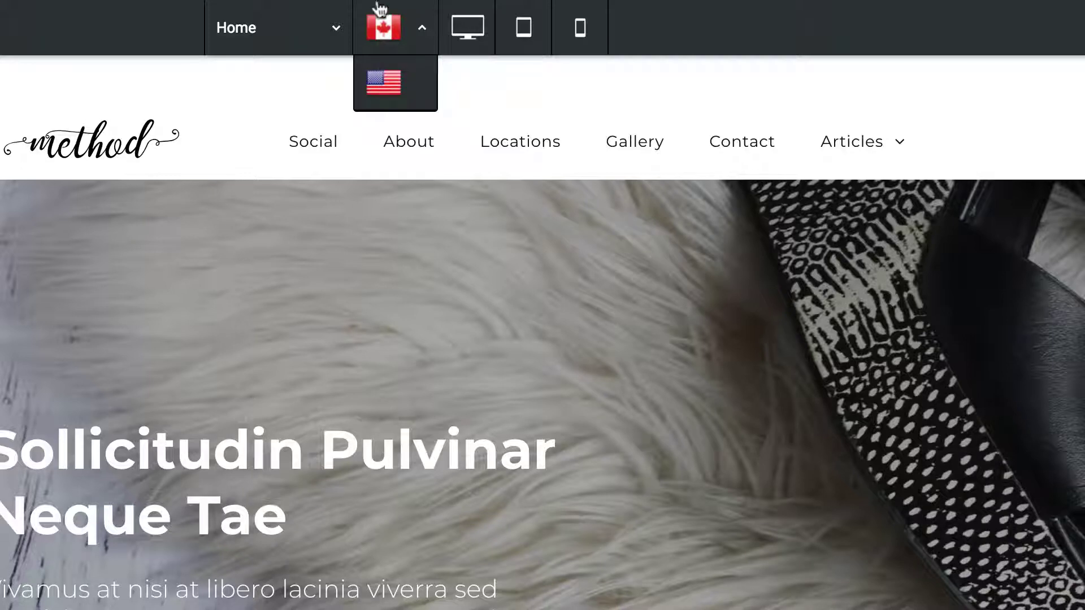
{"action": "left_click", "coordinate": [390, 92]}
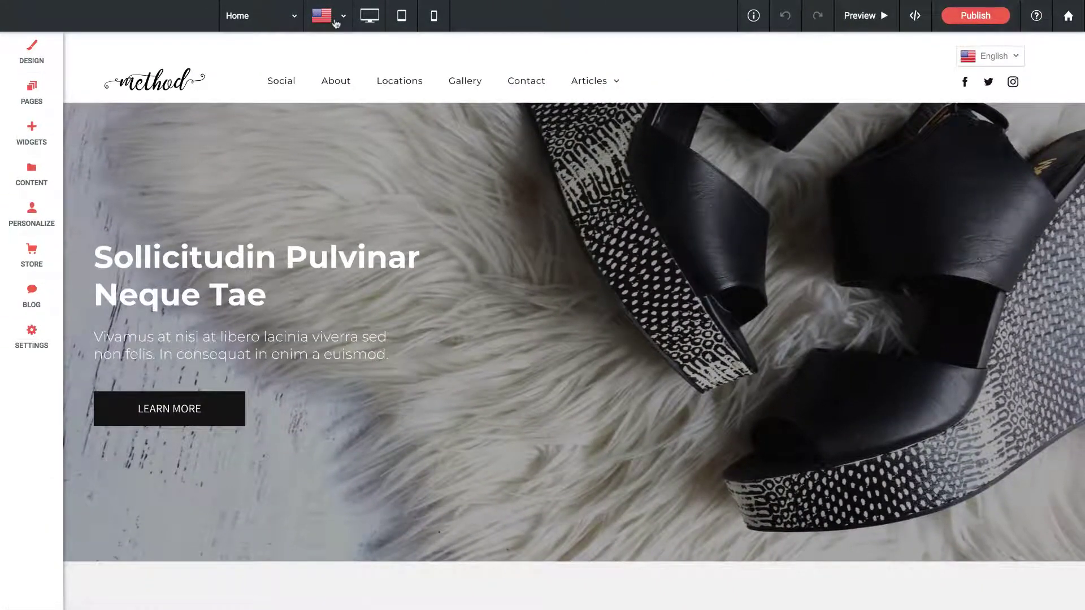
Replace the English hero heading text with 'This is a test'
{"action": "left_click", "coordinate": [262, 299]}
{"action": "left_click_drag", "start_coordinate": [261, 300], "coordinate": [69, 252]}
{"action": "type", "text": "Th"}
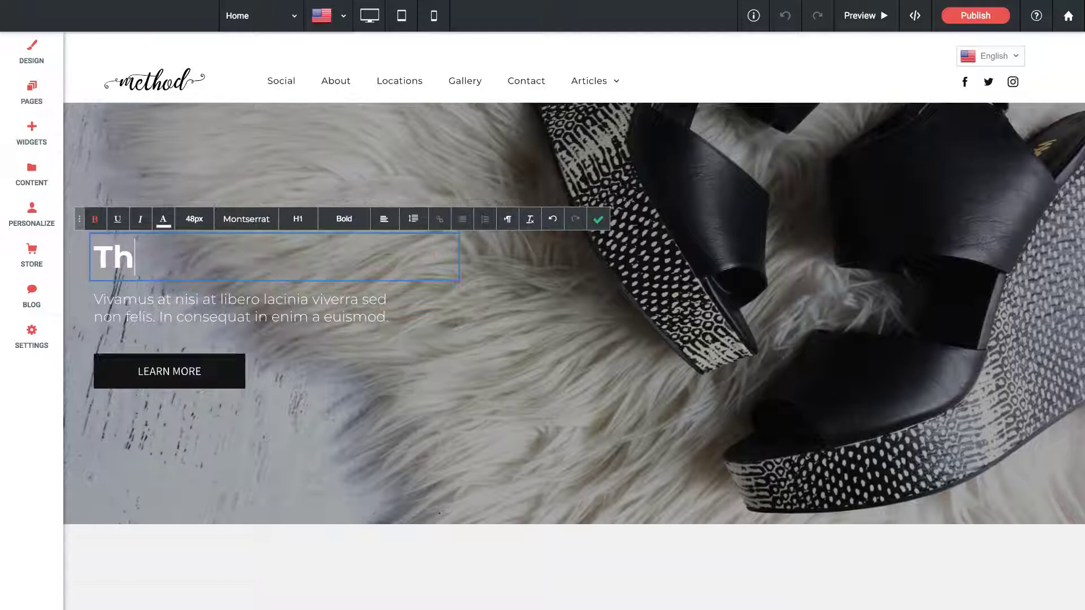
{"action": "type", "text": "is is a test"}
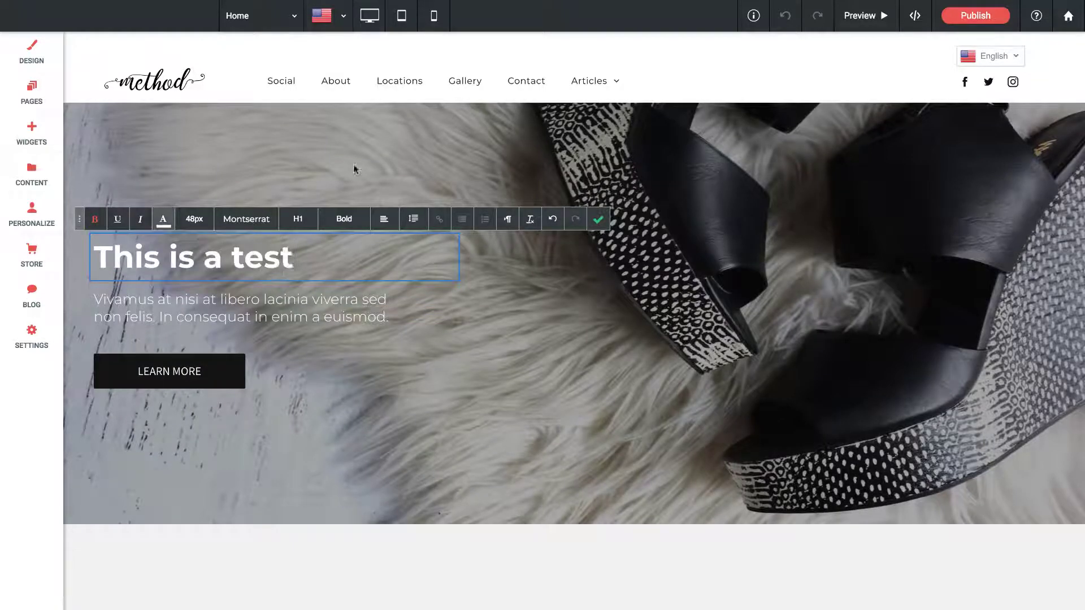
{"action": "left_click", "coordinate": [597, 219]}
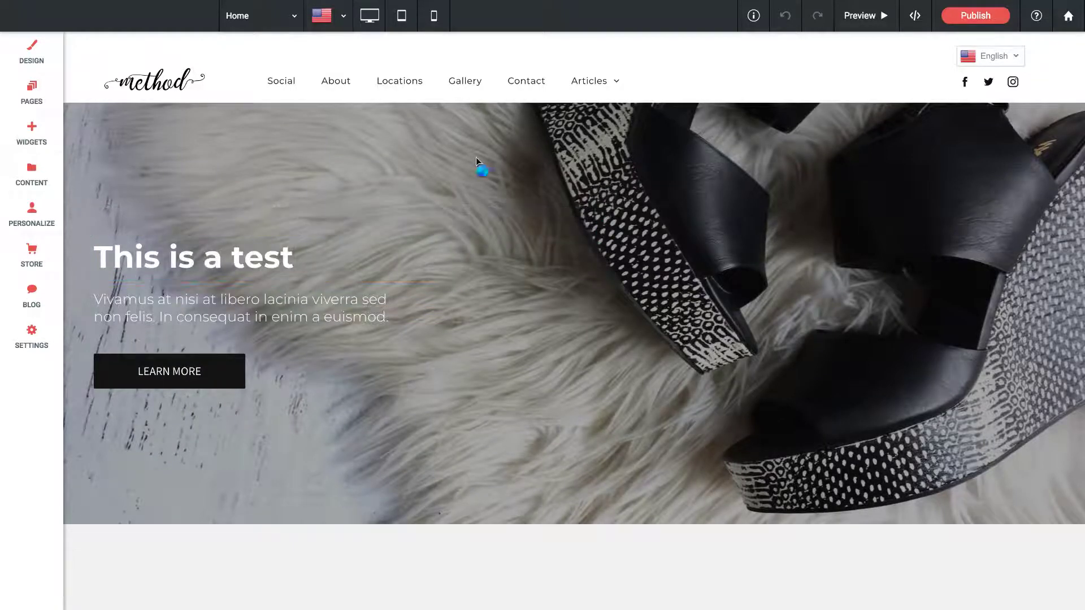
Switch to the French (Canada) version and select its unchanged heading for comparison
{"action": "left_click", "coordinate": [340, 16]}
{"action": "left_click", "coordinate": [325, 46]}
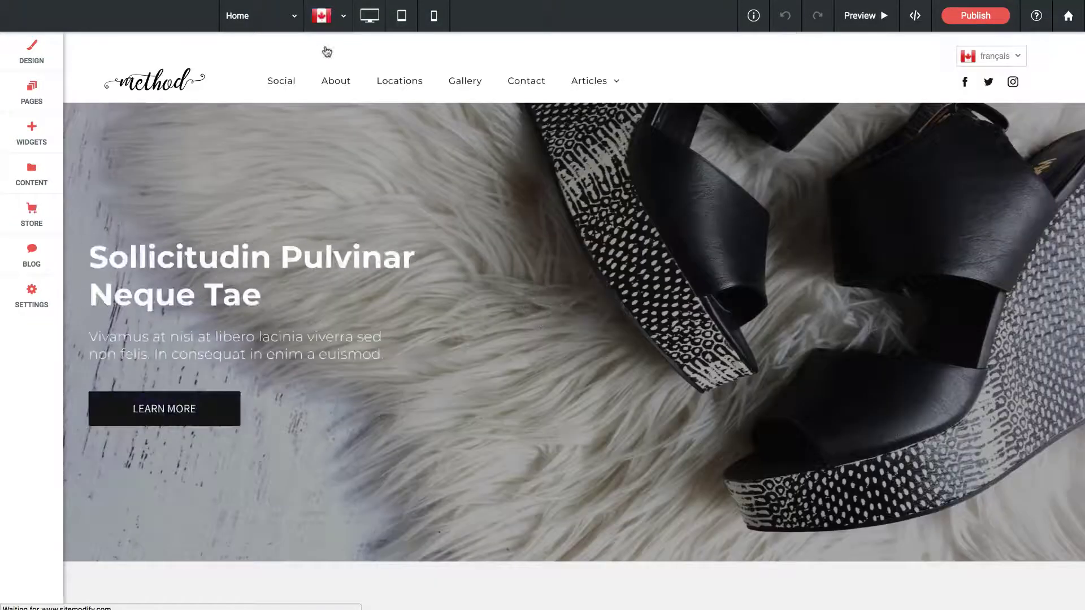
{"action": "left_click", "coordinate": [192, 280]}
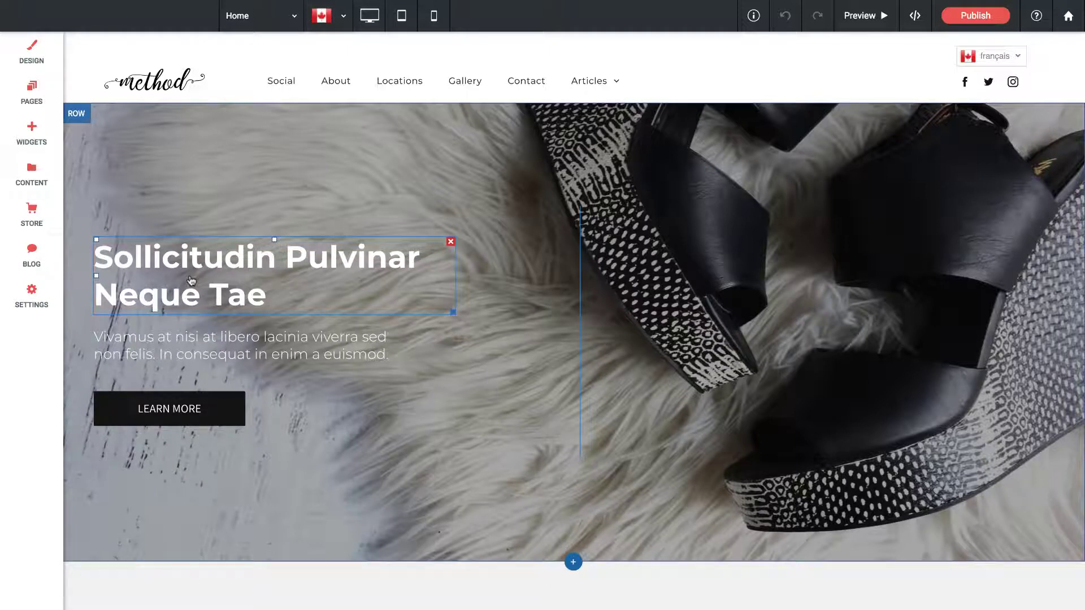
Preview the site in English to check the 'This is a test' heading, then return to the editor
{"action": "left_click", "coordinate": [863, 25]}
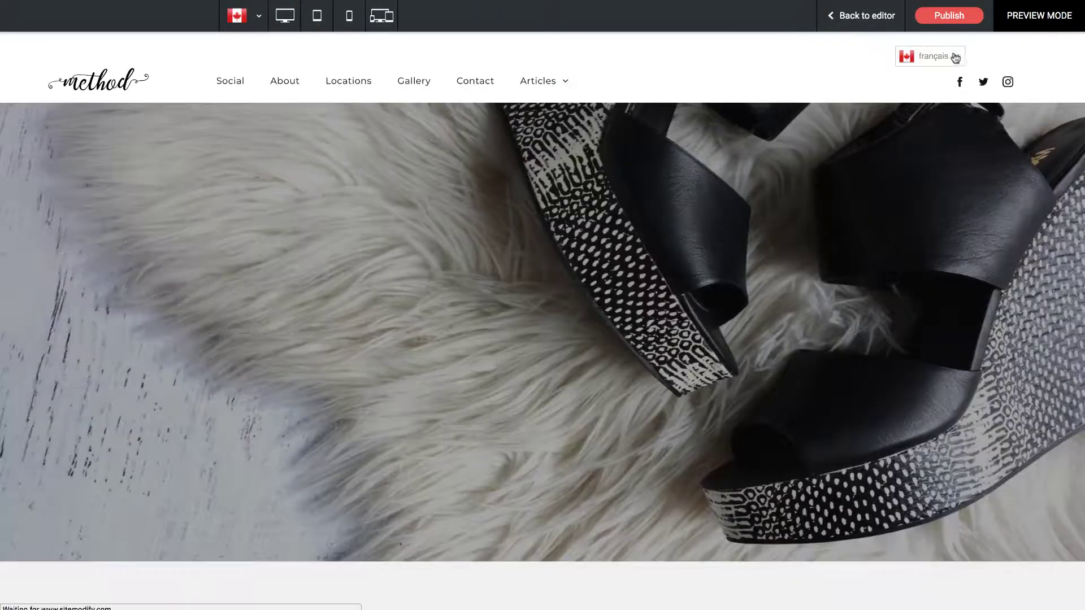
{"action": "left_click", "coordinate": [956, 57]}
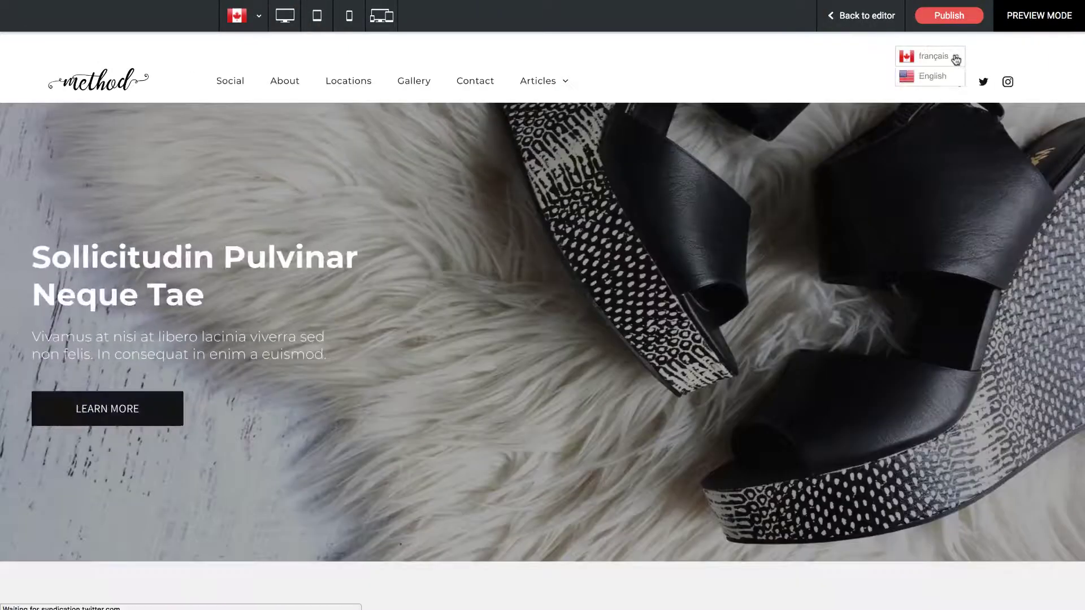
{"action": "left_click", "coordinate": [933, 77]}
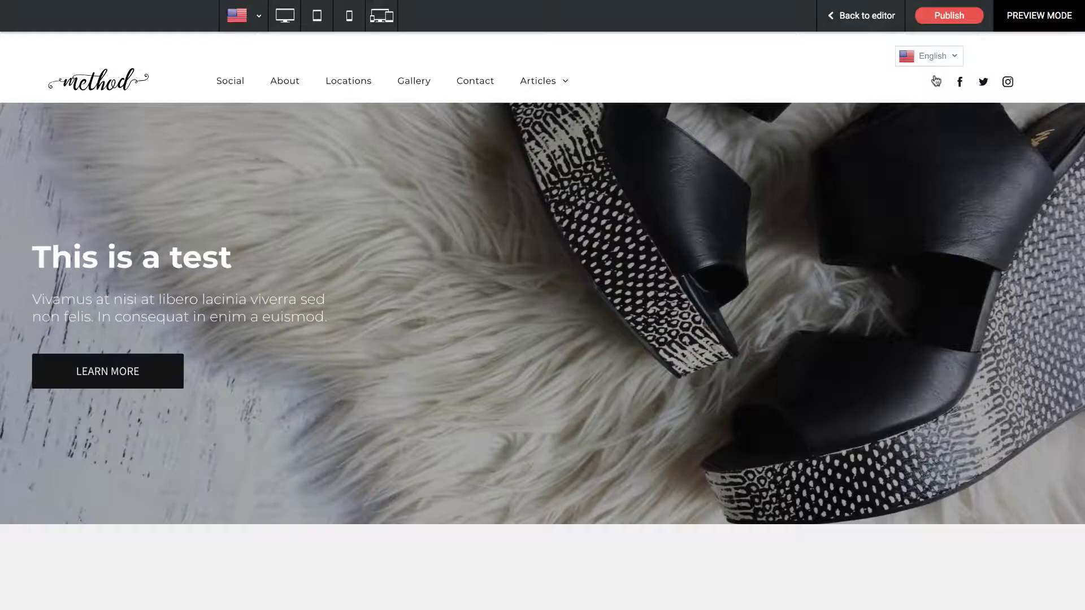
{"action": "left_click", "coordinate": [876, 15]}
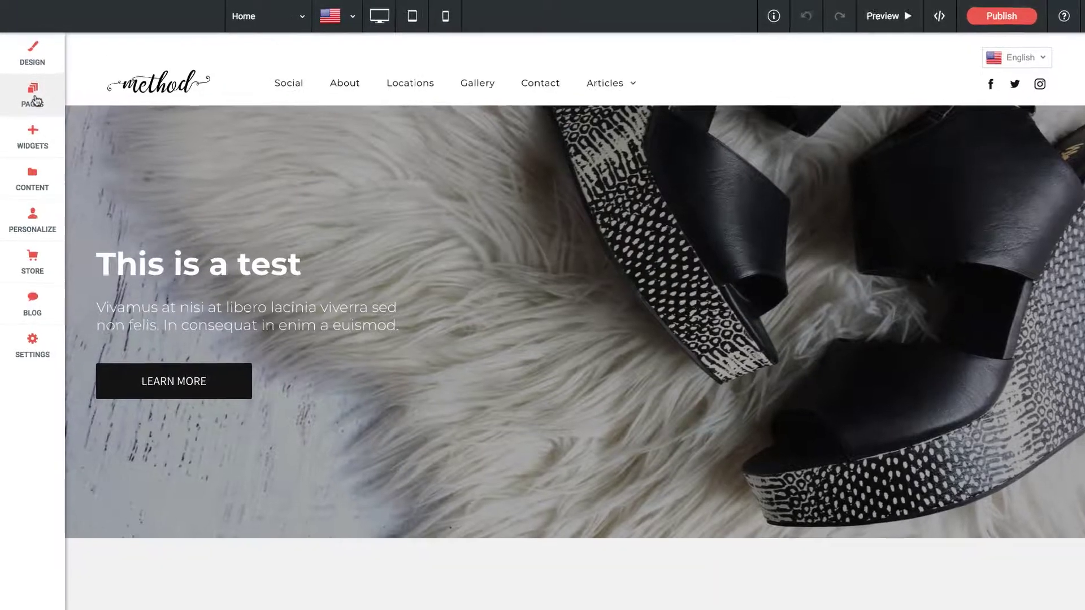
Delete French from the site languages via Pages > Manage site languages, confirming the deletion
{"action": "left_click", "coordinate": [34, 98]}
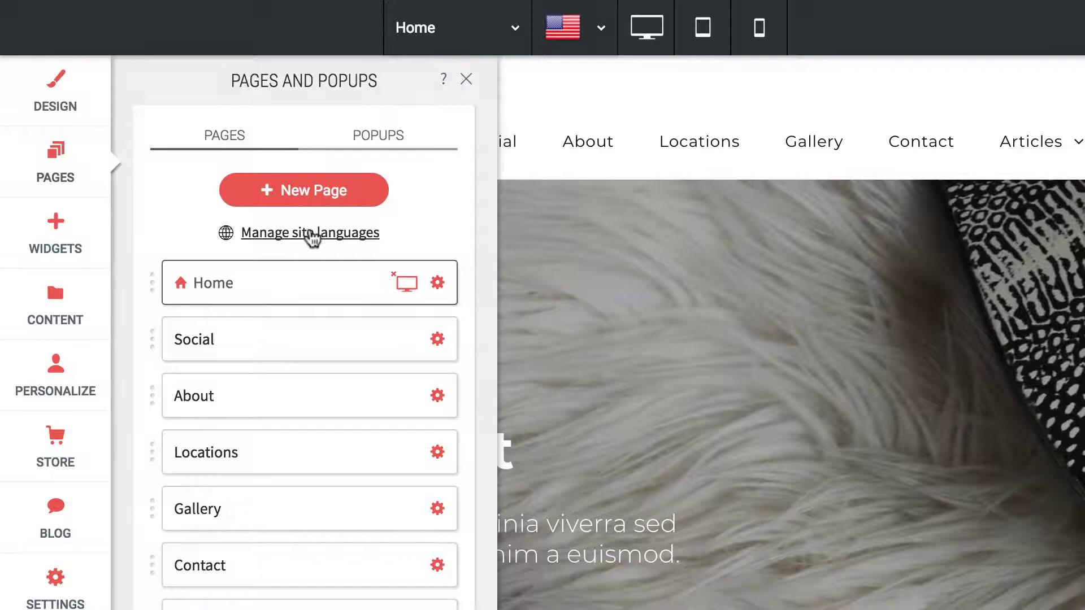
{"action": "left_click", "coordinate": [329, 233]}
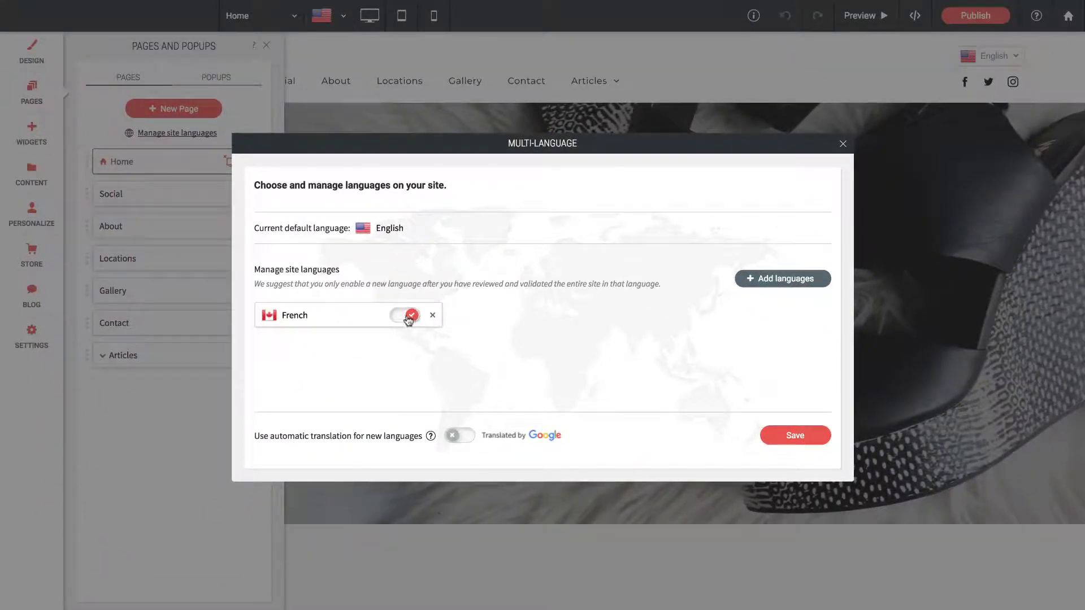
{"action": "left_click", "coordinate": [432, 315]}
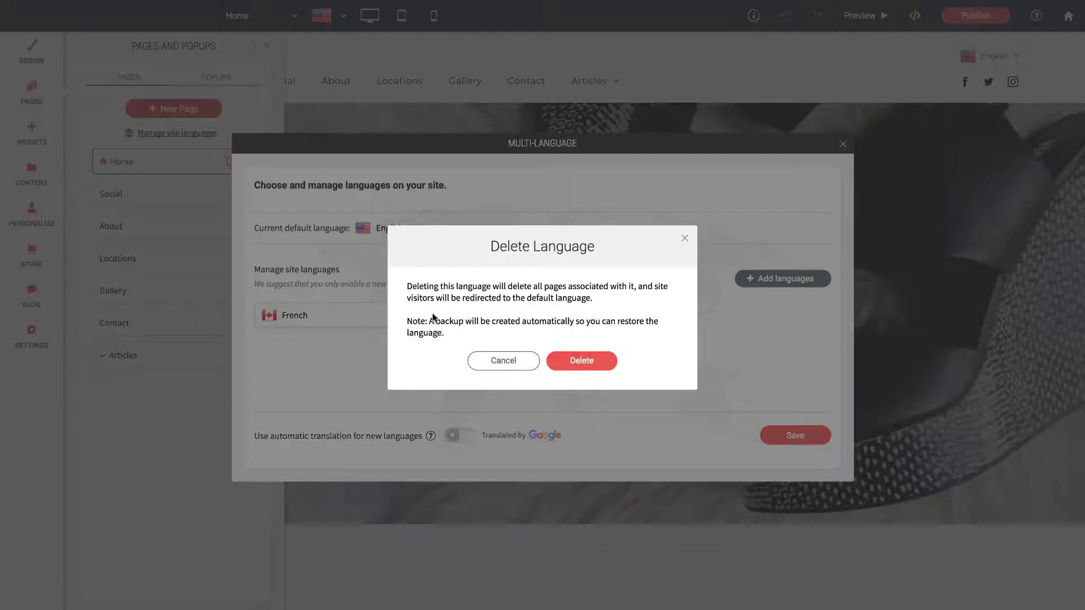
{"action": "left_click", "coordinate": [588, 367]}
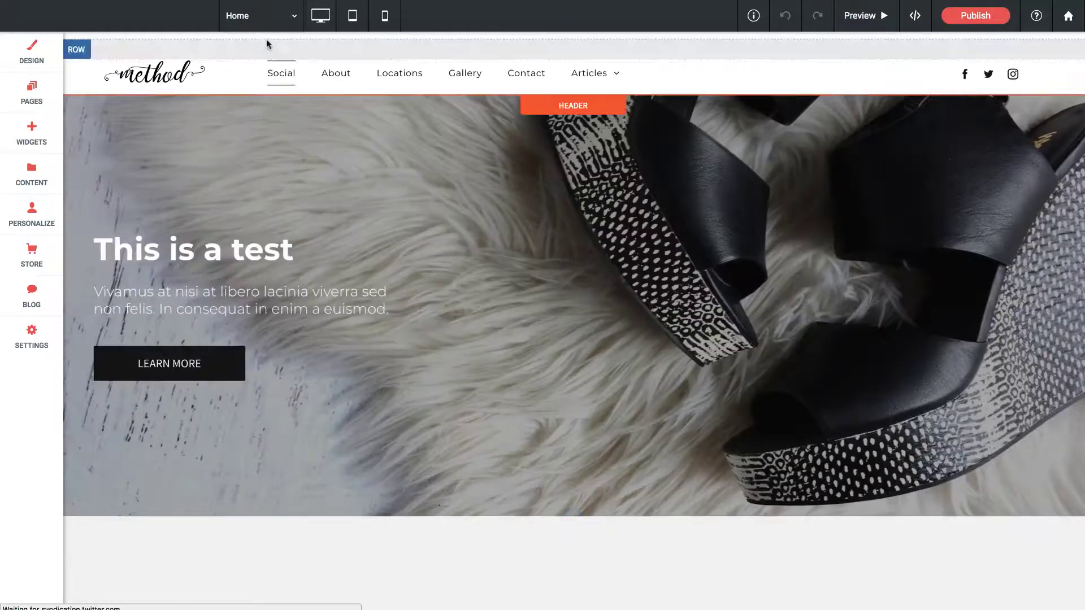
{"action": "left_click", "coordinate": [32, 135]}
{"action": "scroll", "coordinate": [175, 277], "scroll_direction": "down", "scroll_amount": 15}
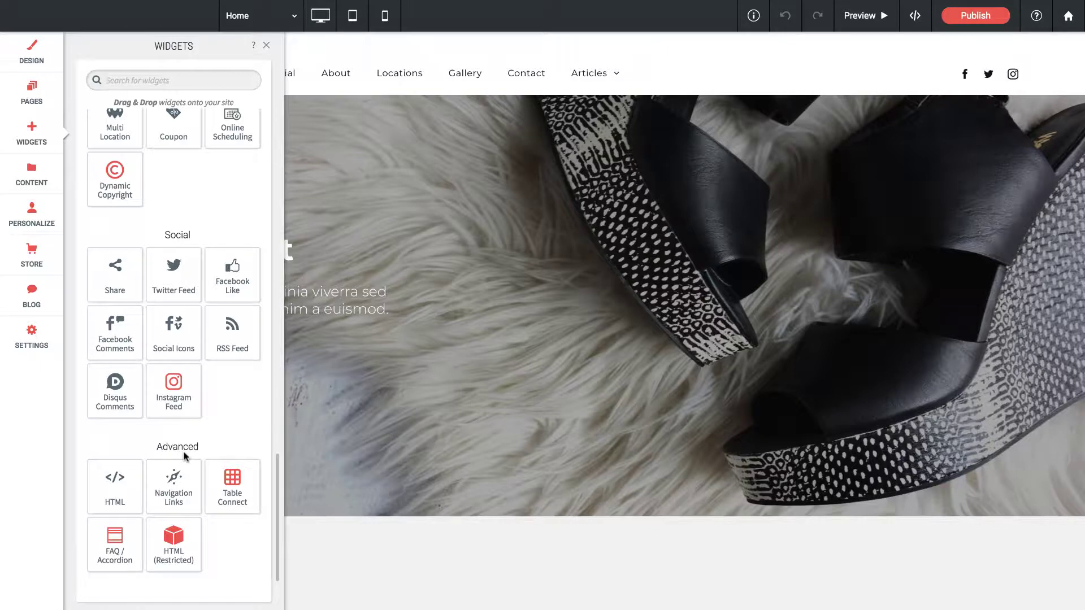
{"action": "left_click", "coordinate": [266, 45]}
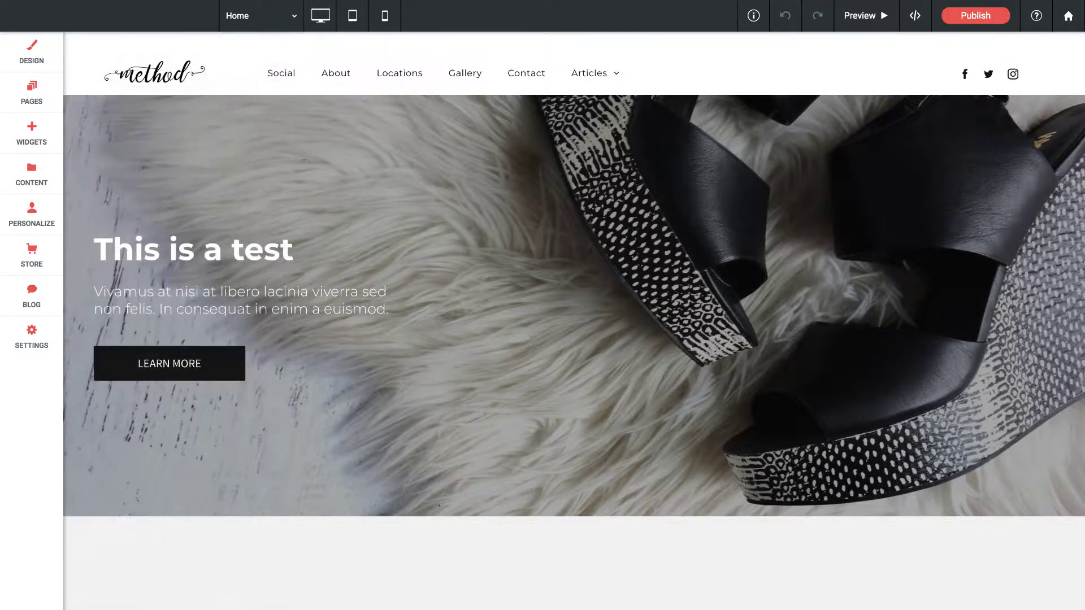